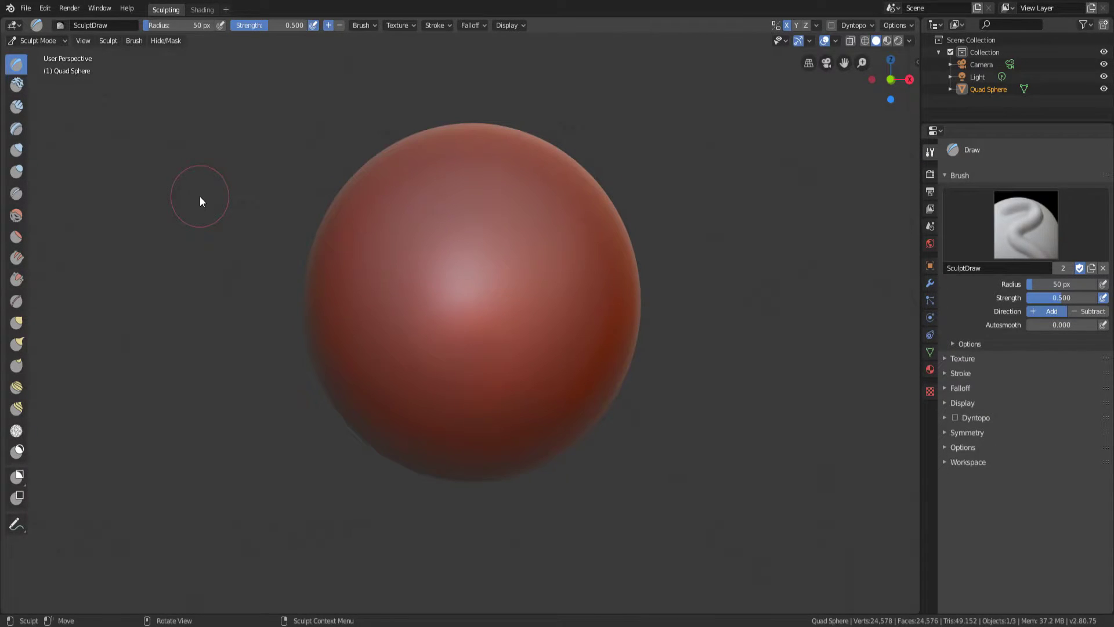
Try the Clay and Clay Strips brushes, then sculpt a curved ridge down the sphere's front with Draw.
click(18, 85)
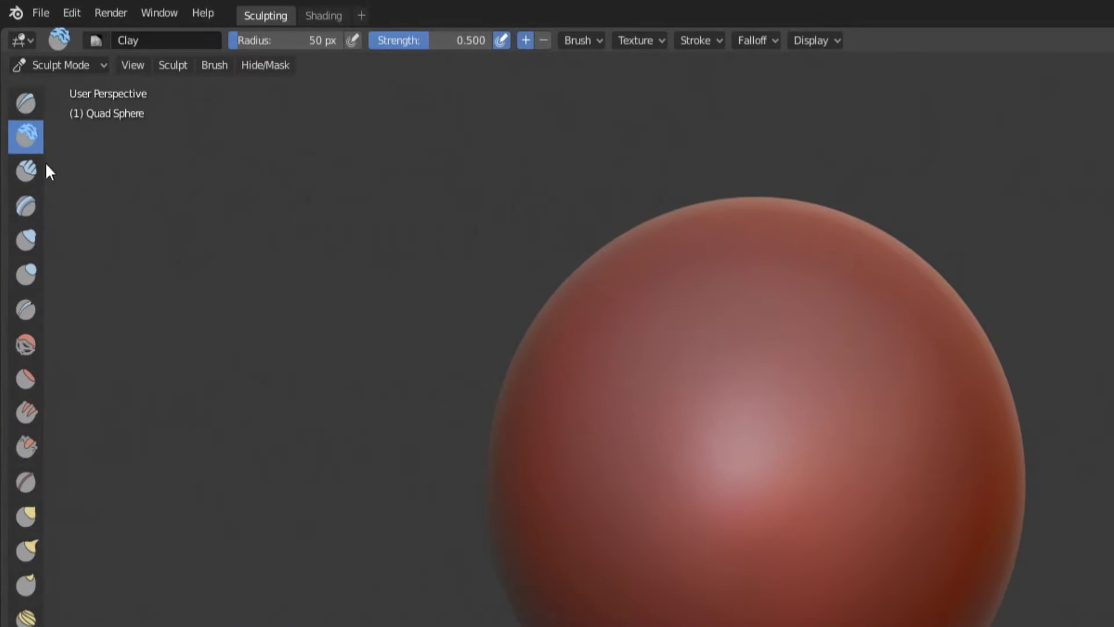
click(27, 168)
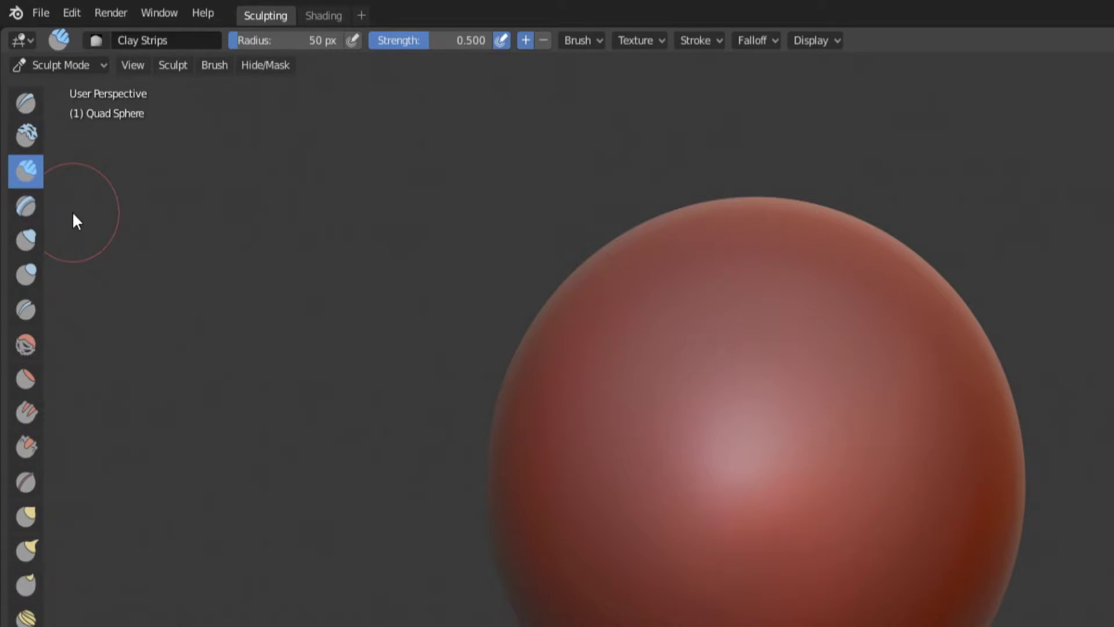
click(29, 135)
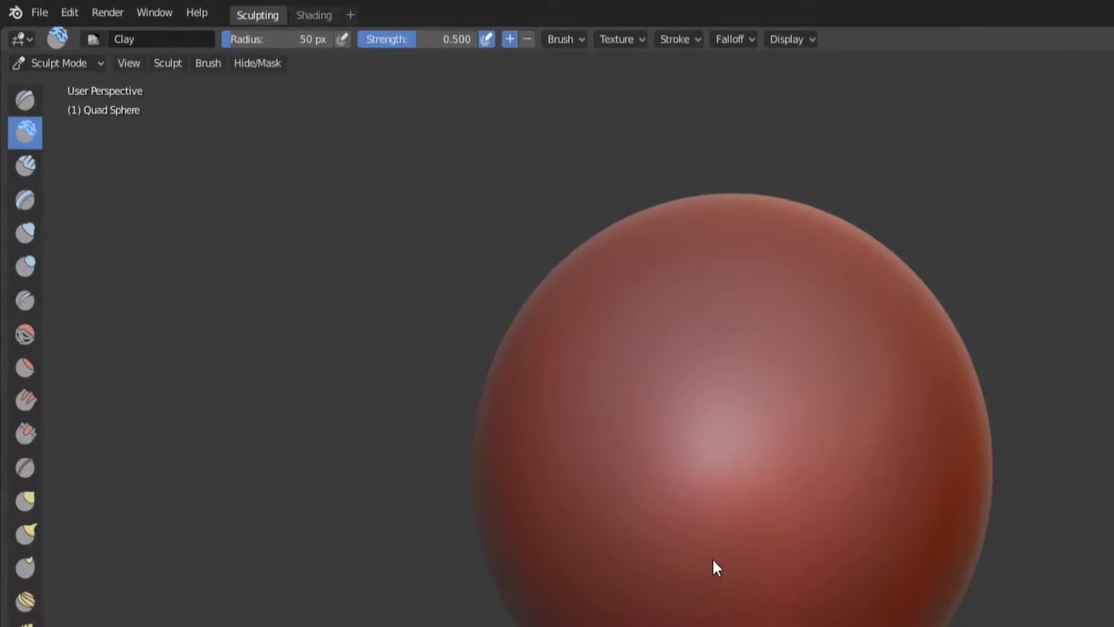
click(25, 100)
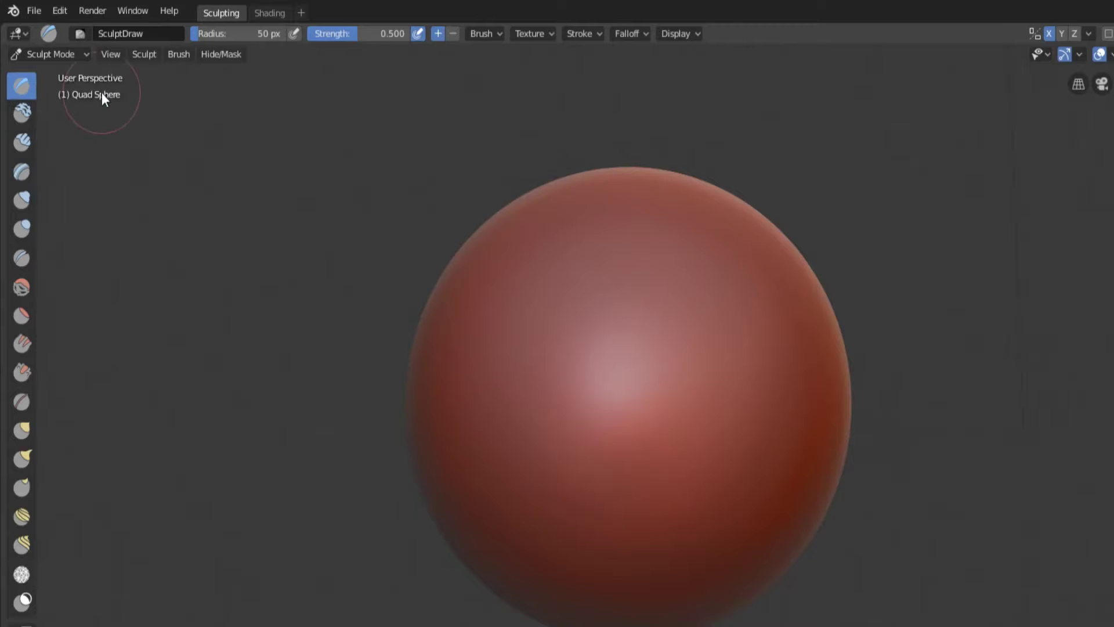
mouse_move(650, 314)
mouse_down()
mouse_move(642, 408)
mouse_move(668, 423)
mouse_move(672, 352)
mouse_up()
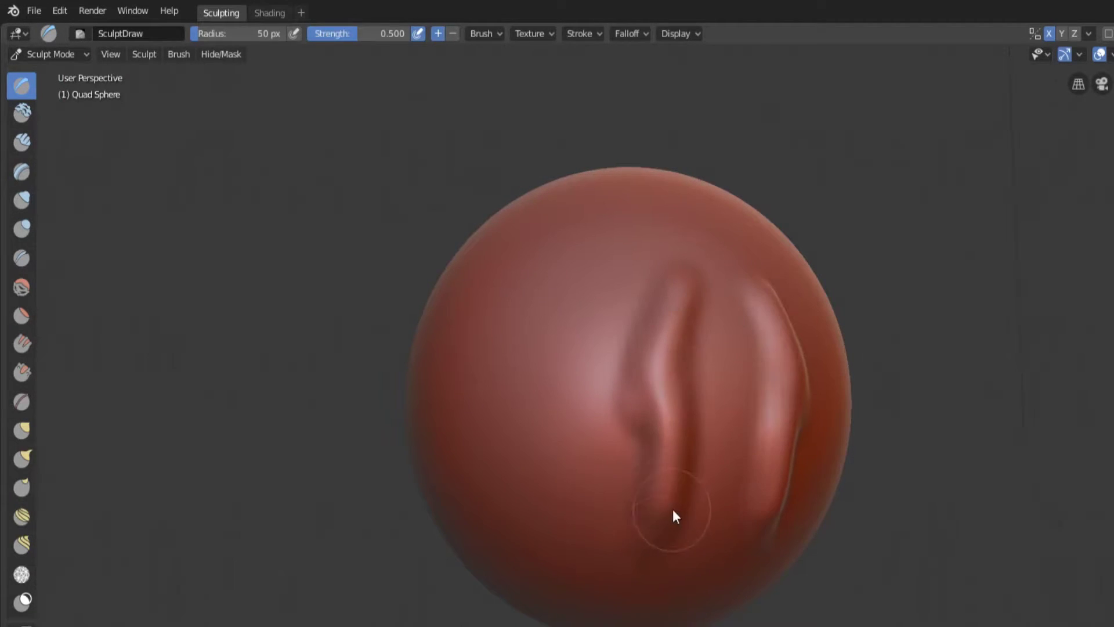
Build up clay to the left of the ridge with the Clay brush and orbit to check it.
click(27, 109)
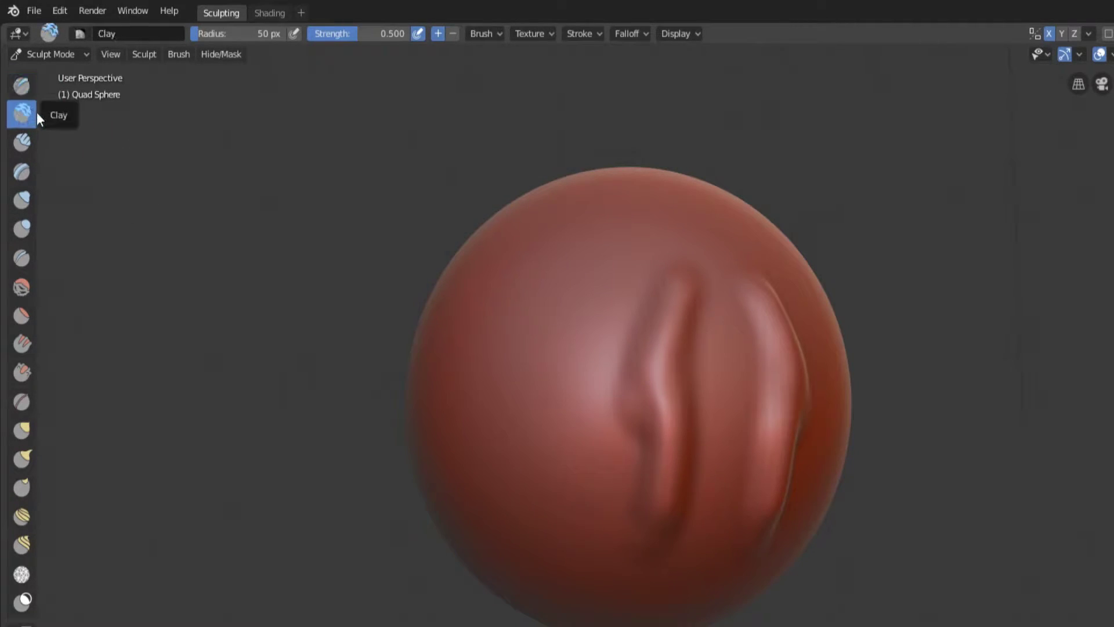
drag(598, 326, 581, 427)
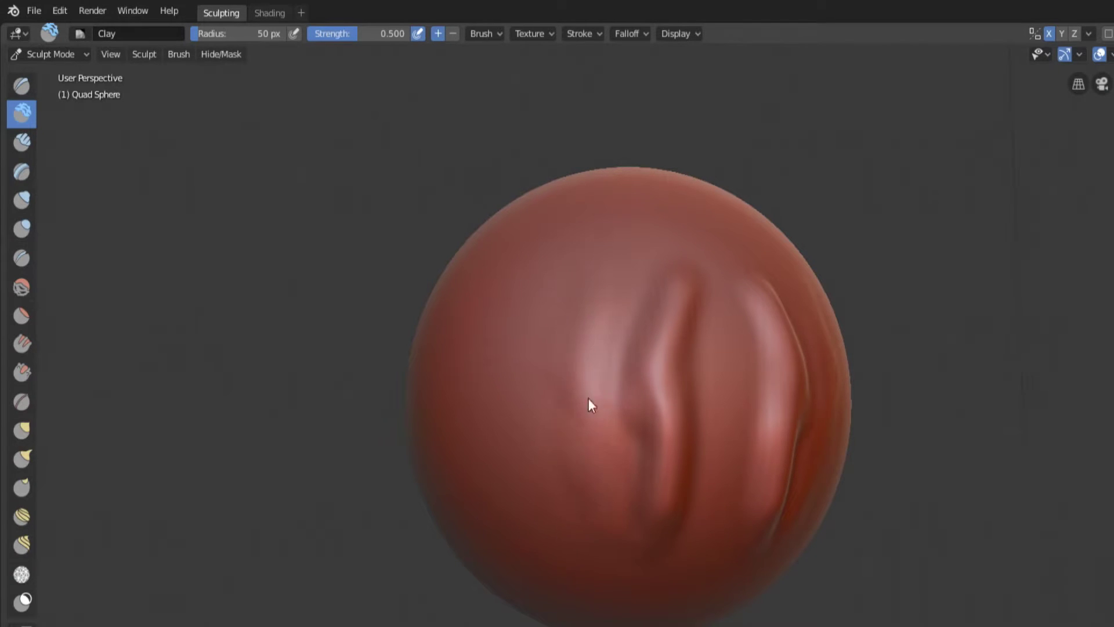
mouse_move(662, 486)
middle_down()
mouse_move(687, 368)
mouse_move(671, 504)
middle_up()
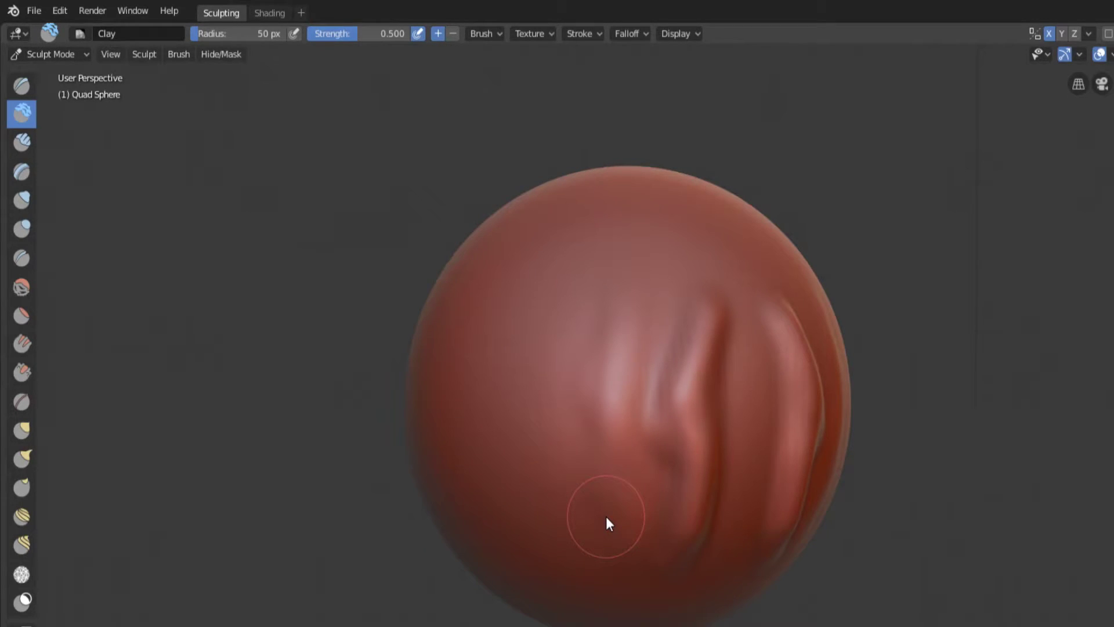
click(498, 33)
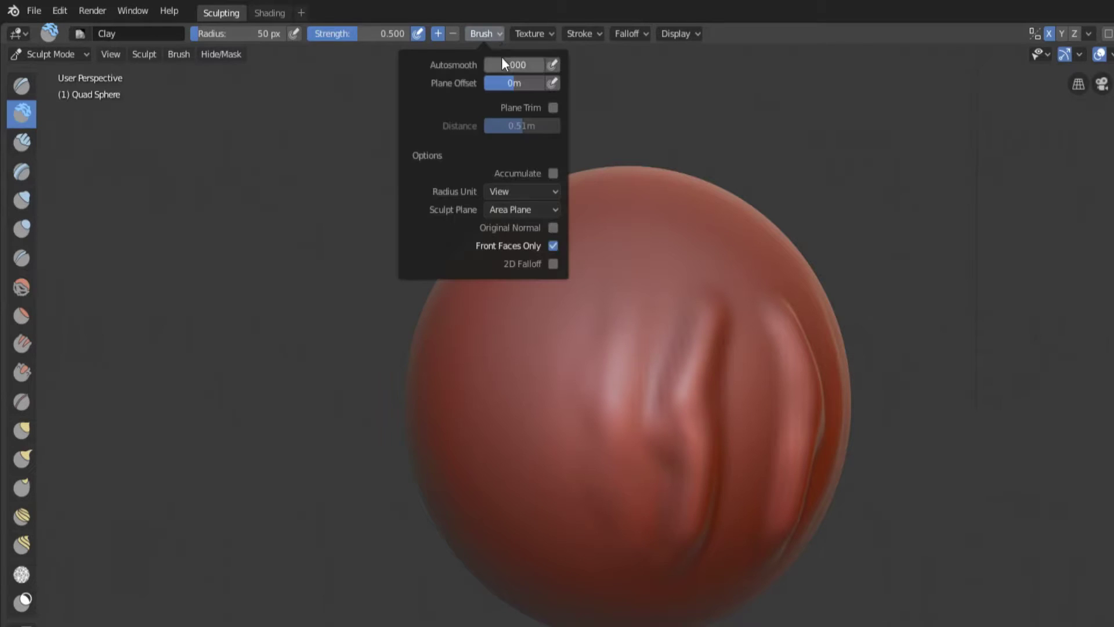
Set the Clay brush Plane Offset to 0.5 and paint vertical clay strokes on the sphere's front.
click(516, 84)
text(0.5)
key(Return)
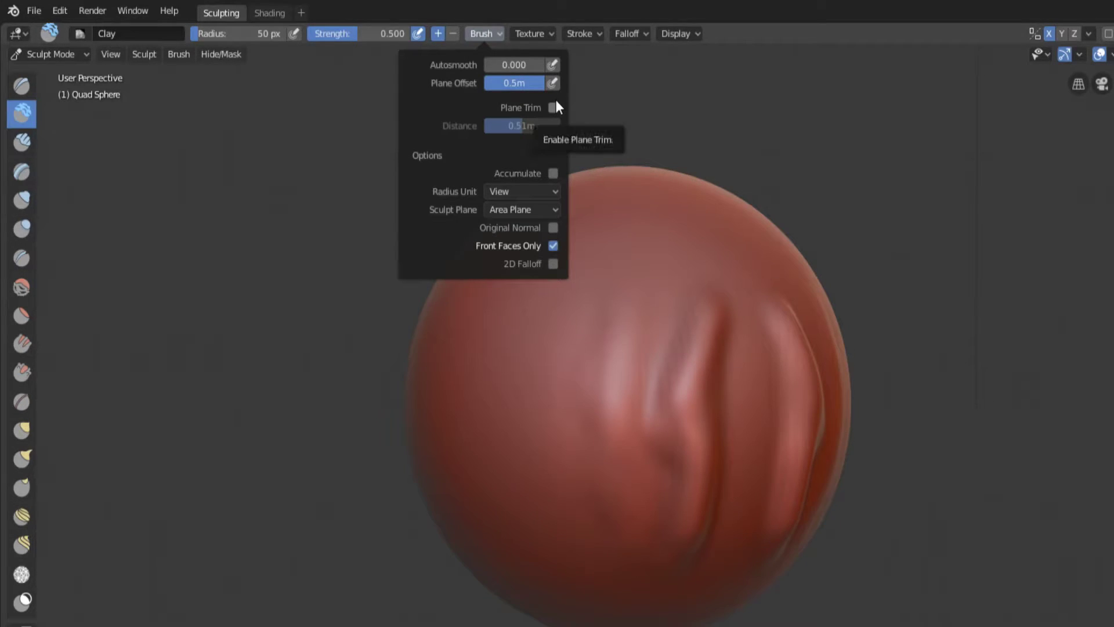
mouse_move(554, 343)
mouse_down()
mouse_move(537, 529)
mouse_move(547, 345)
mouse_move(526, 502)
mouse_move(550, 299)
mouse_move(523, 555)
mouse_up()
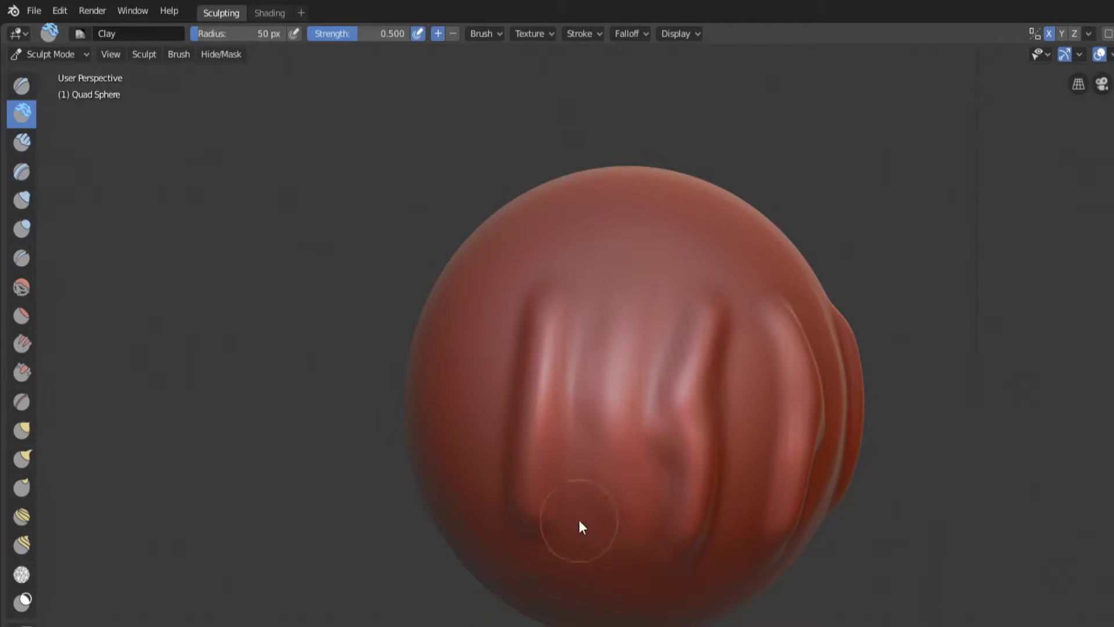
Orbit to bring the side strokes into view and select the Clay Strips brush.
mouse_move(582, 492)
middle_down()
mouse_move(649, 417)
mouse_move(652, 378)
mouse_move(609, 427)
middle_up()
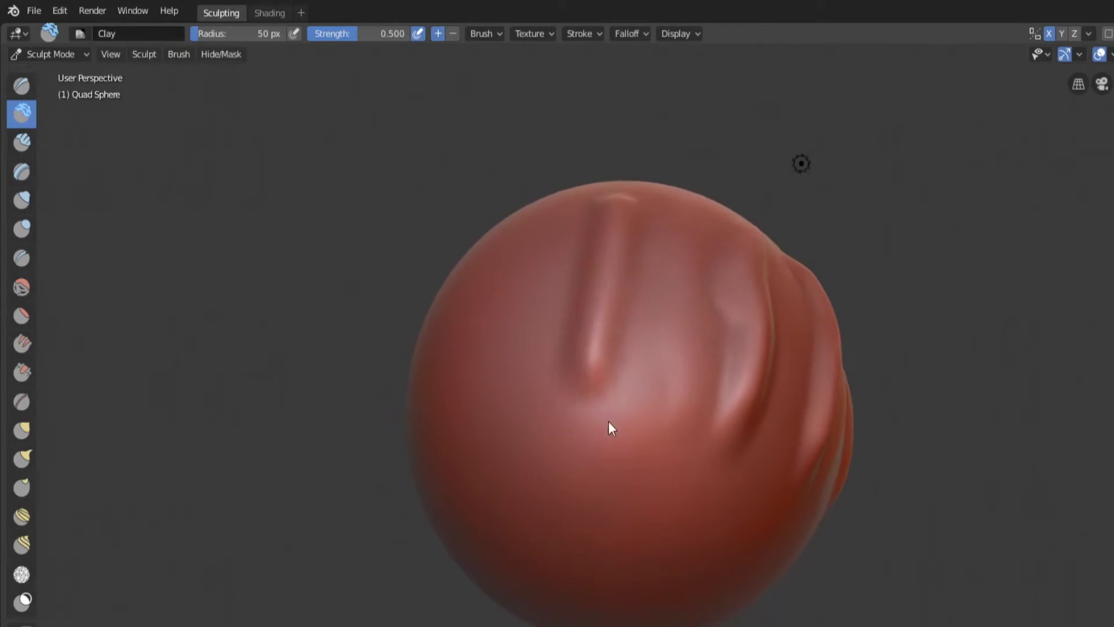
mouse_move(577, 473)
middle_down()
mouse_move(621, 417)
mouse_move(602, 484)
middle_up()
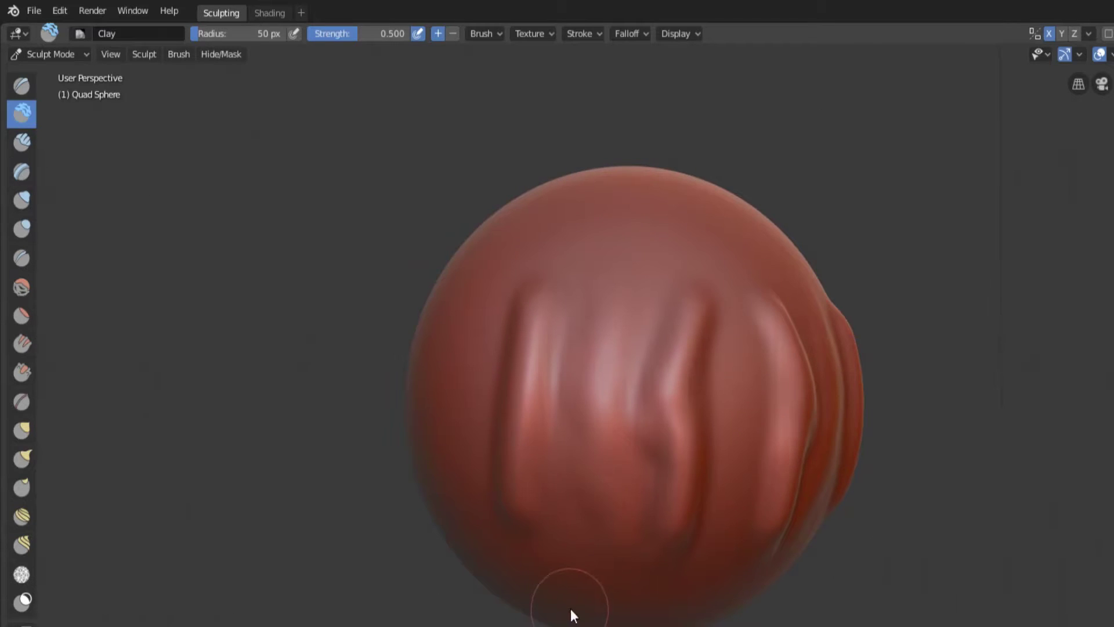
click(494, 33)
click(490, 32)
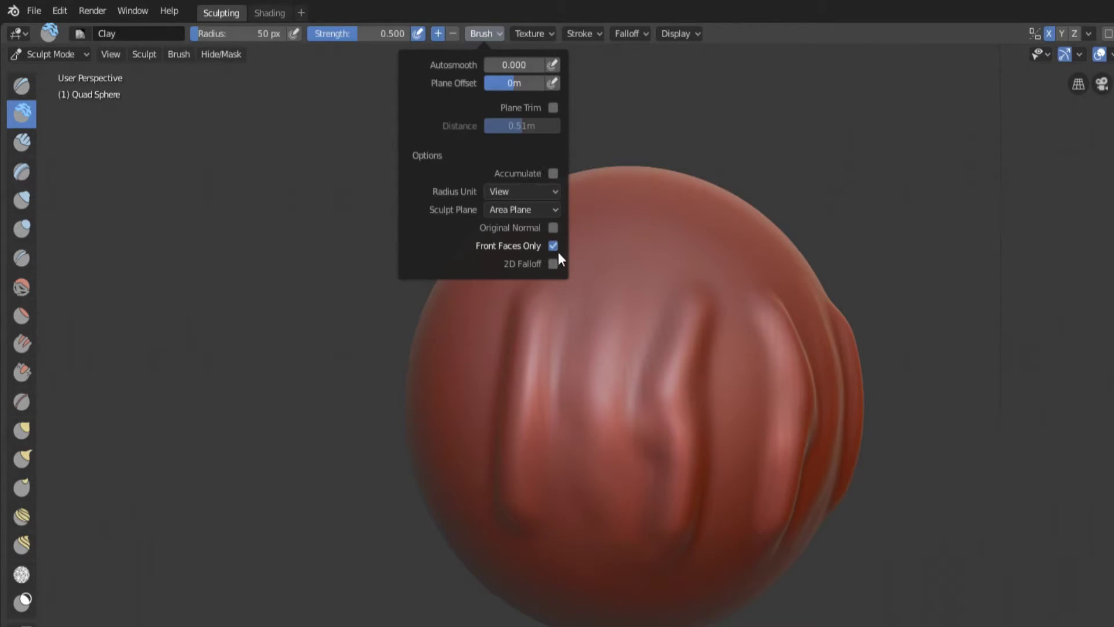
click(23, 135)
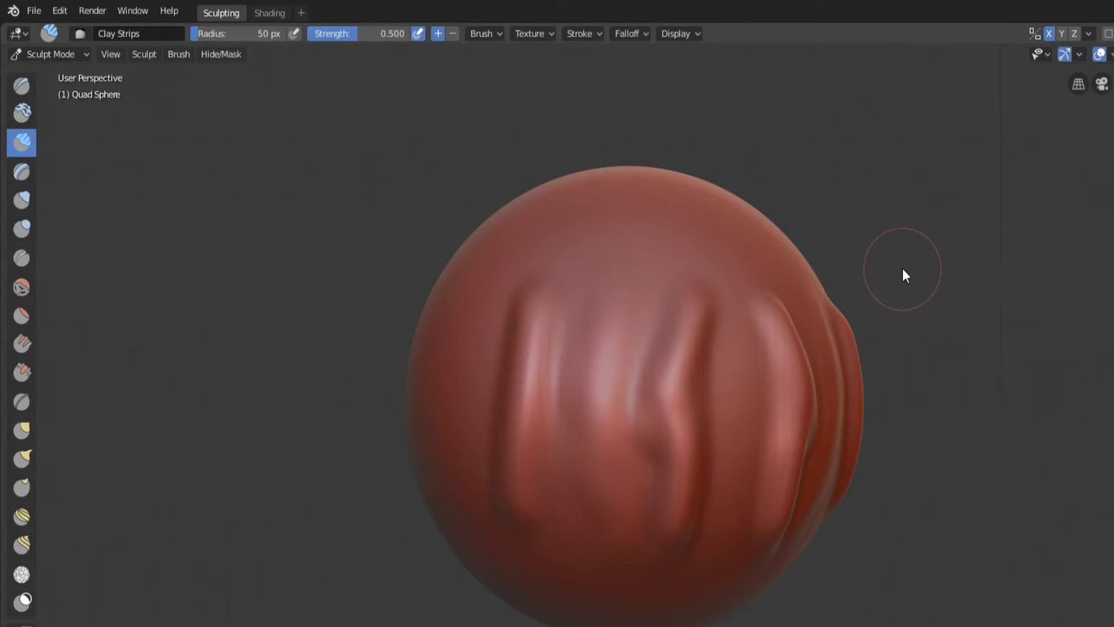
Try a curving clay strip over the upper front, then undo it along with earlier strokes.
key(ctrl+z)
key(ctrl+z)
key(ctrl+z)
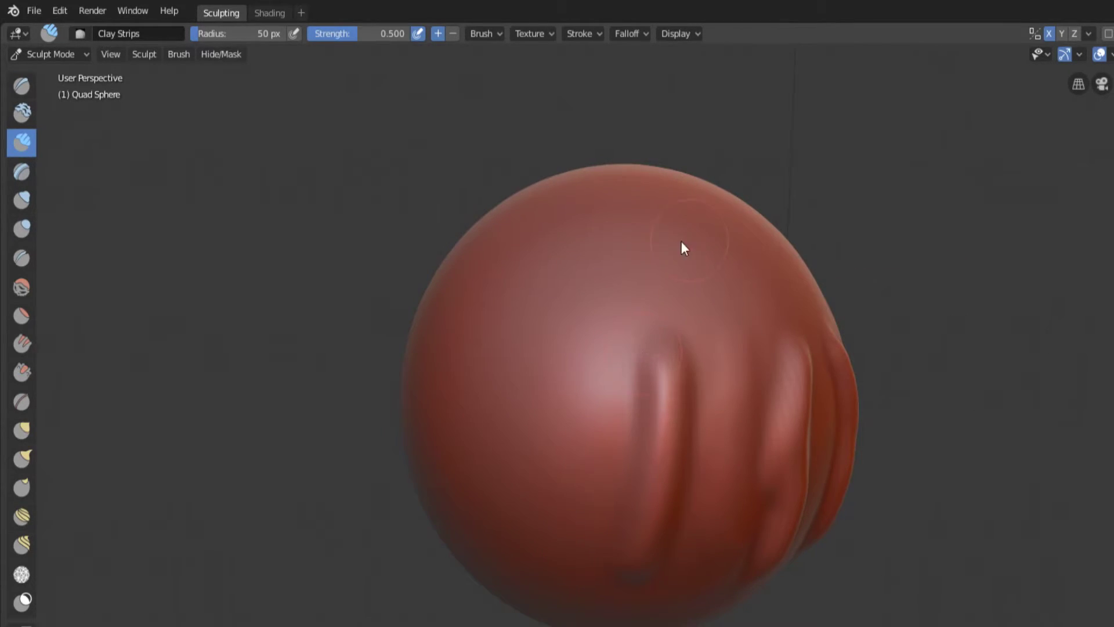
mouse_move(680, 241)
mouse_down()
mouse_move(548, 336)
mouse_move(597, 443)
mouse_up()
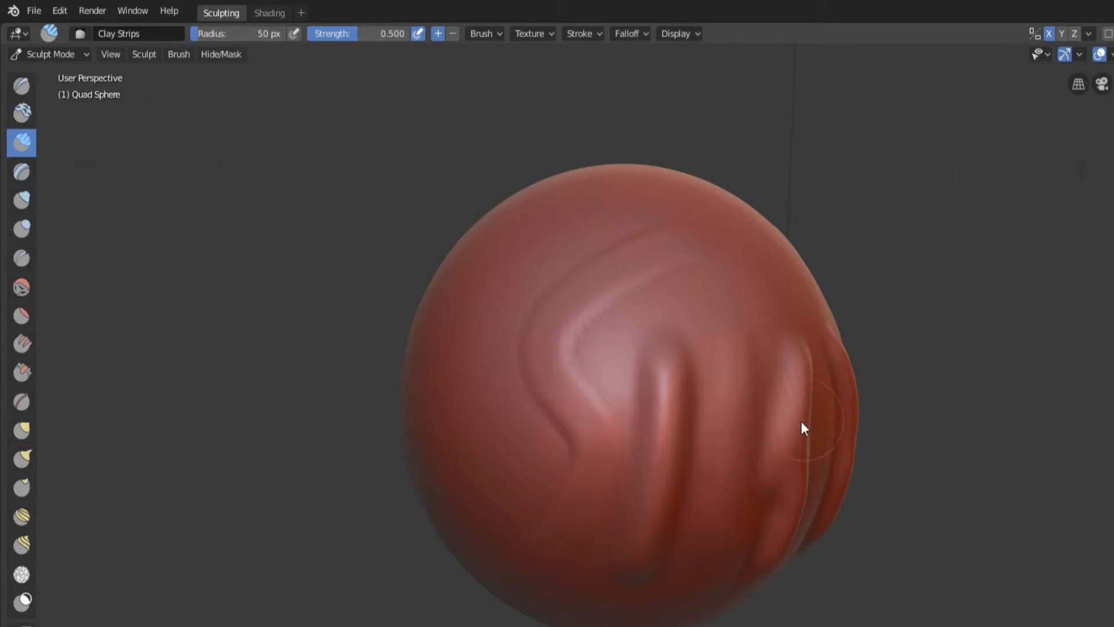
key(ctrl+z)
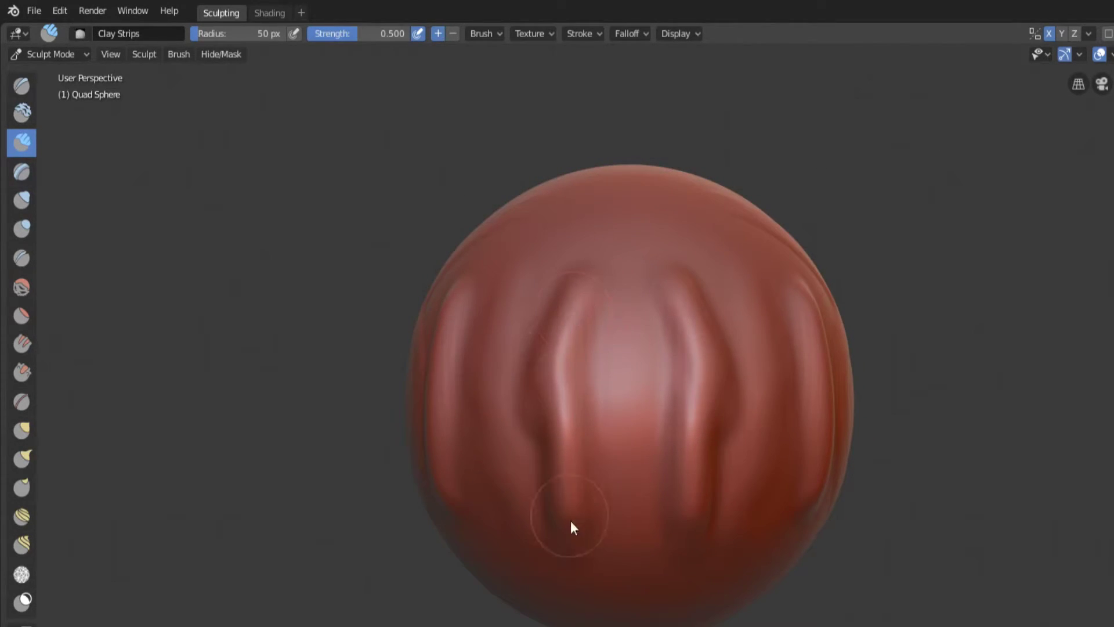
key(ctrl+z)
key(ctrl+z)
key(ctrl+z)
key(ctrl+z)
key(ctrl+z)
key(ctrl+z)
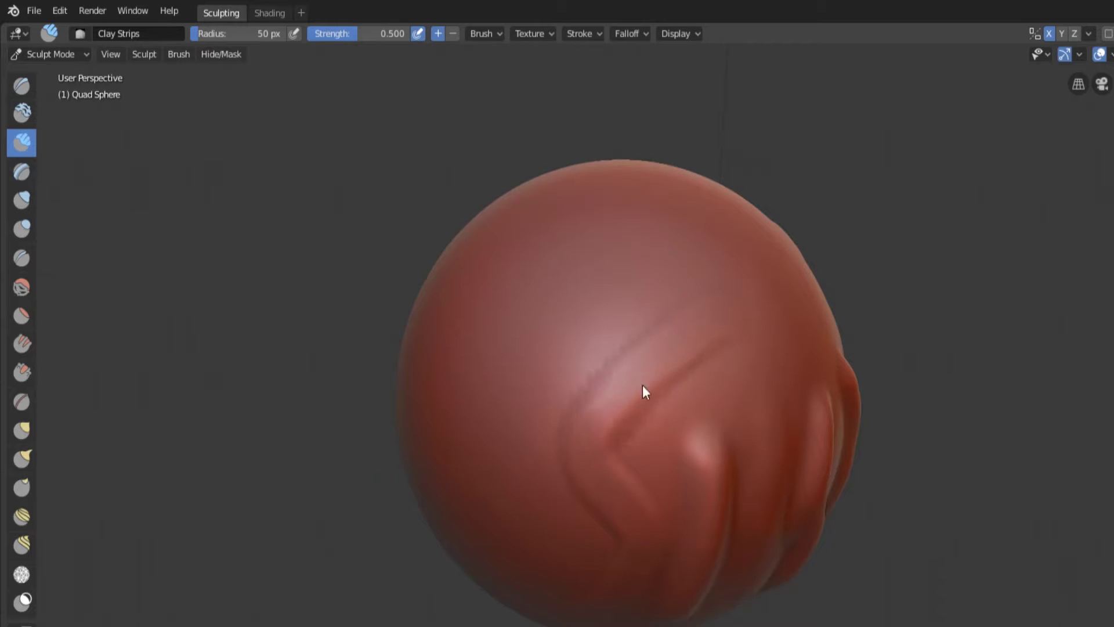
Lay diagonal clay strips across the sphere's centre, orbiting between strokes and undoing rejected ones.
mouse_move(642, 386)
mouse_down()
mouse_move(703, 319)
mouse_move(586, 446)
mouse_move(684, 332)
mouse_move(668, 345)
mouse_move(579, 470)
mouse_up()
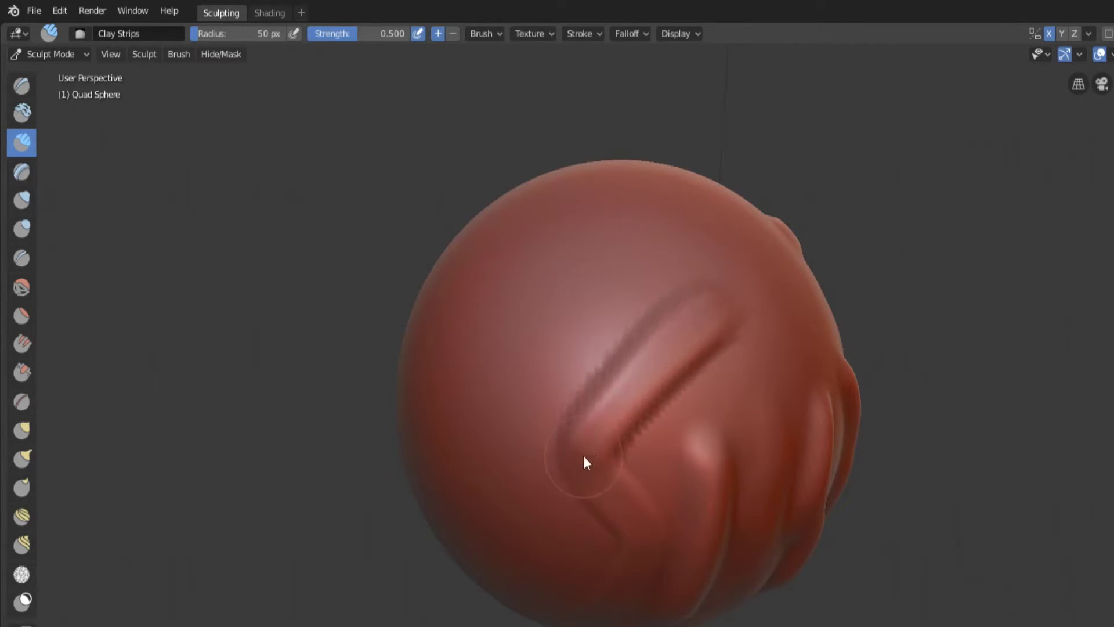
key(ctrl+z)
mouse_move(582, 477)
middle_down()
mouse_move(672, 423)
mouse_move(643, 395)
middle_up()
mouse_move(591, 400)
mouse_down()
mouse_move(696, 311)
mouse_move(567, 428)
mouse_move(684, 323)
mouse_up()
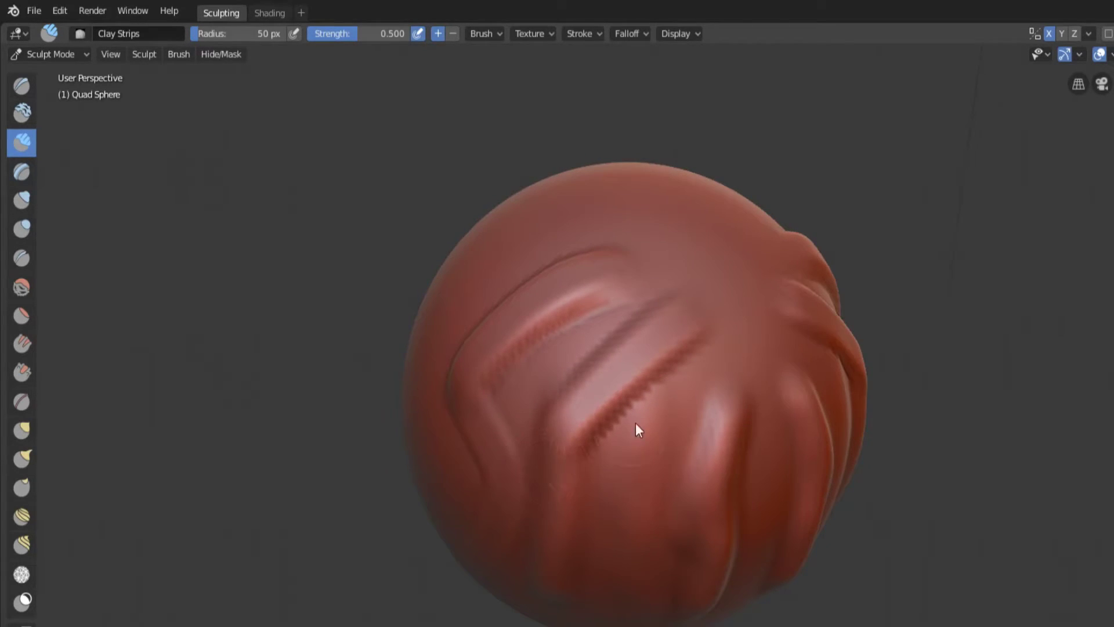
mouse_move(609, 428)
middle_down()
mouse_move(667, 453)
mouse_move(745, 439)
middle_up()
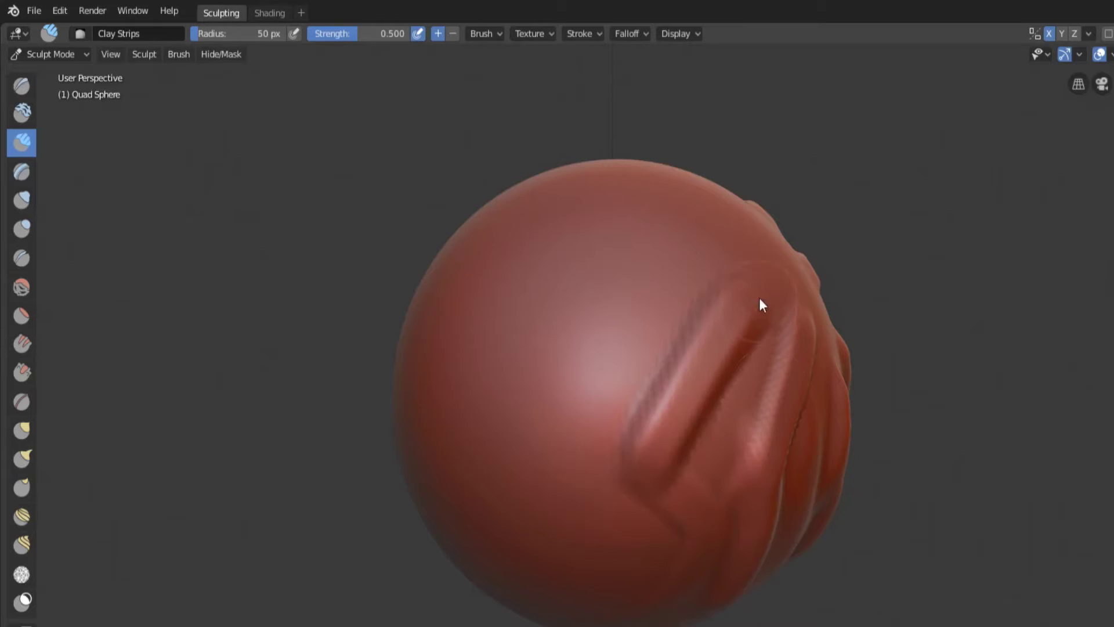
key(ctrl+z)
click(489, 34)
drag(672, 299, 582, 401)
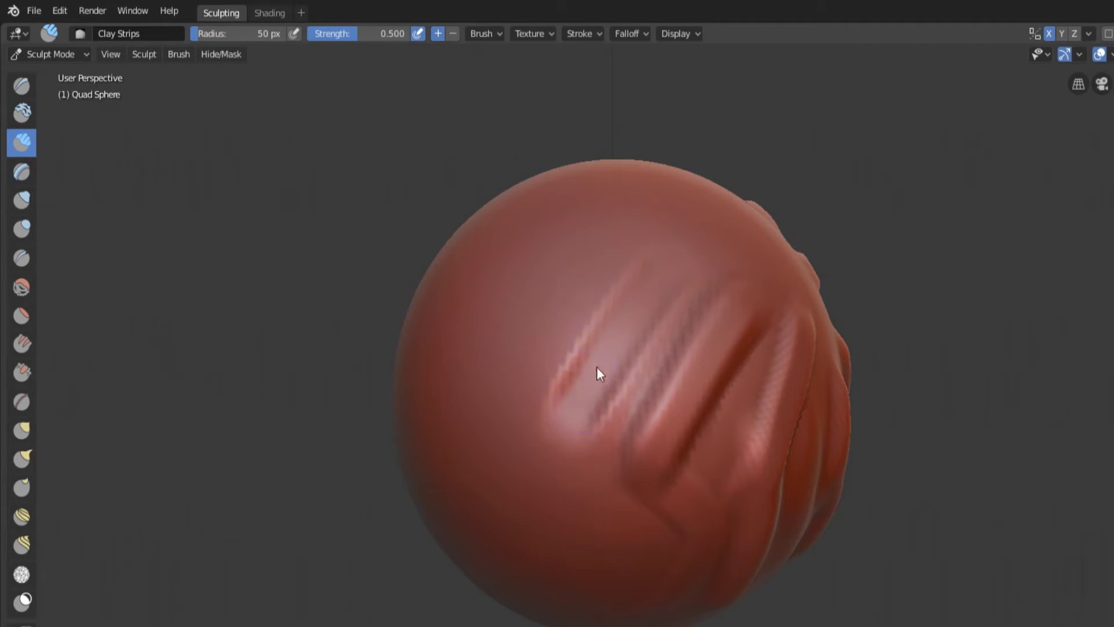
Add a diagonal clay strip on the sphere's upper left and orbit around to inspect it.
mouse_move(664, 271)
mouse_down()
mouse_move(559, 427)
mouse_move(605, 347)
mouse_up()
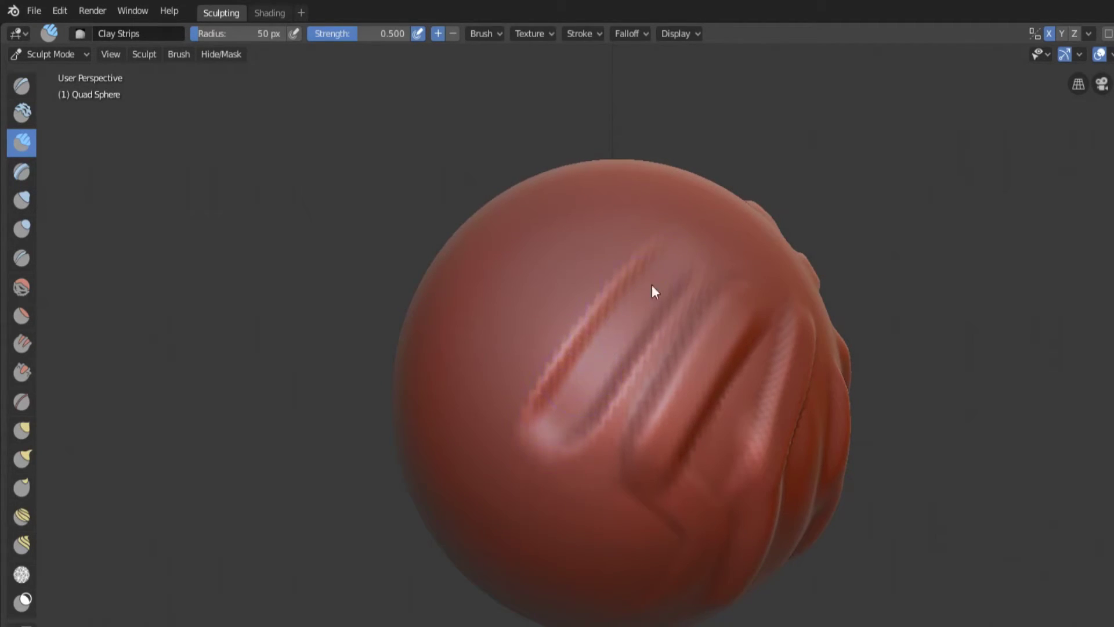
mouse_move(661, 439)
middle_down()
mouse_move(713, 348)
mouse_move(781, 317)
mouse_move(715, 347)
middle_up()
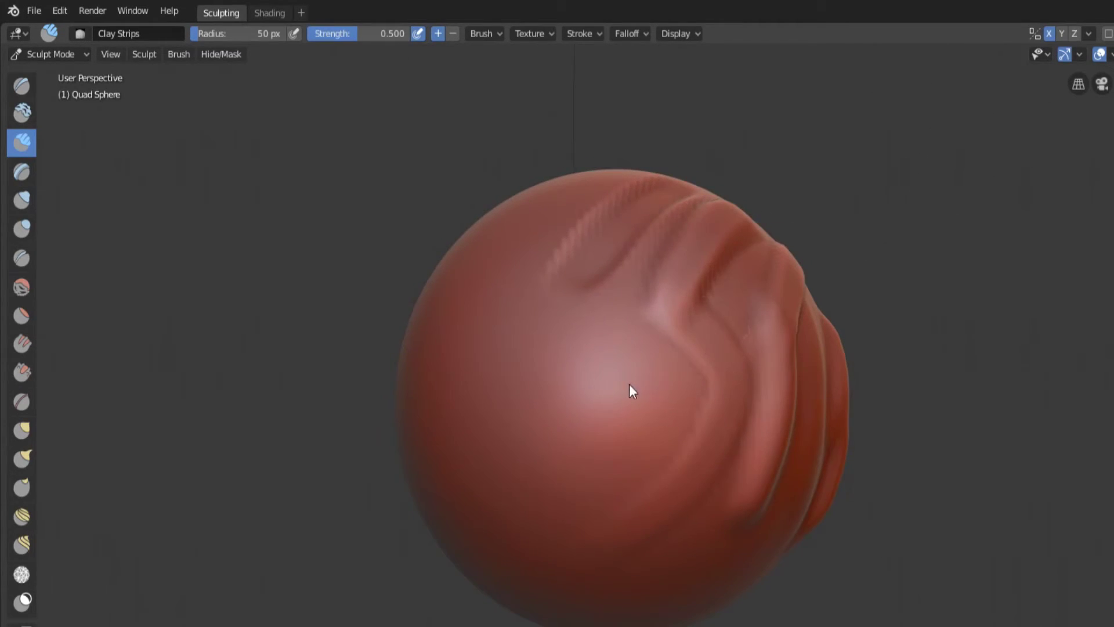
middle_drag(630, 386, 641, 421)
middle_drag(626, 365, 662, 354)
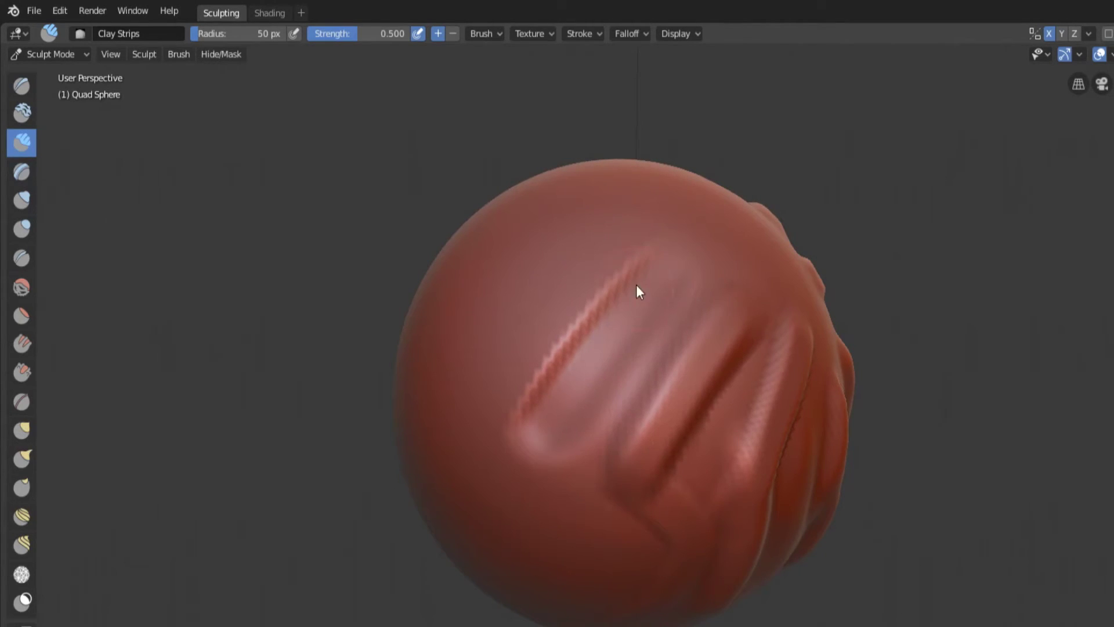
middle_drag(629, 452, 699, 342)
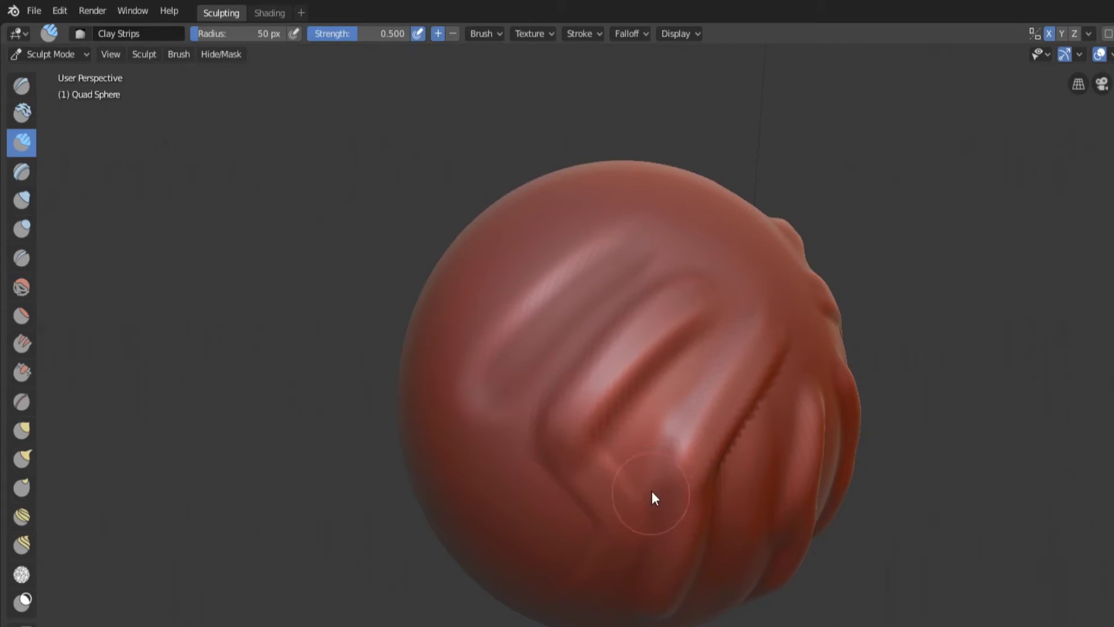
mouse_move(596, 475)
middle_down()
mouse_move(606, 400)
mouse_move(672, 370)
mouse_move(560, 443)
mouse_move(563, 415)
middle_up()
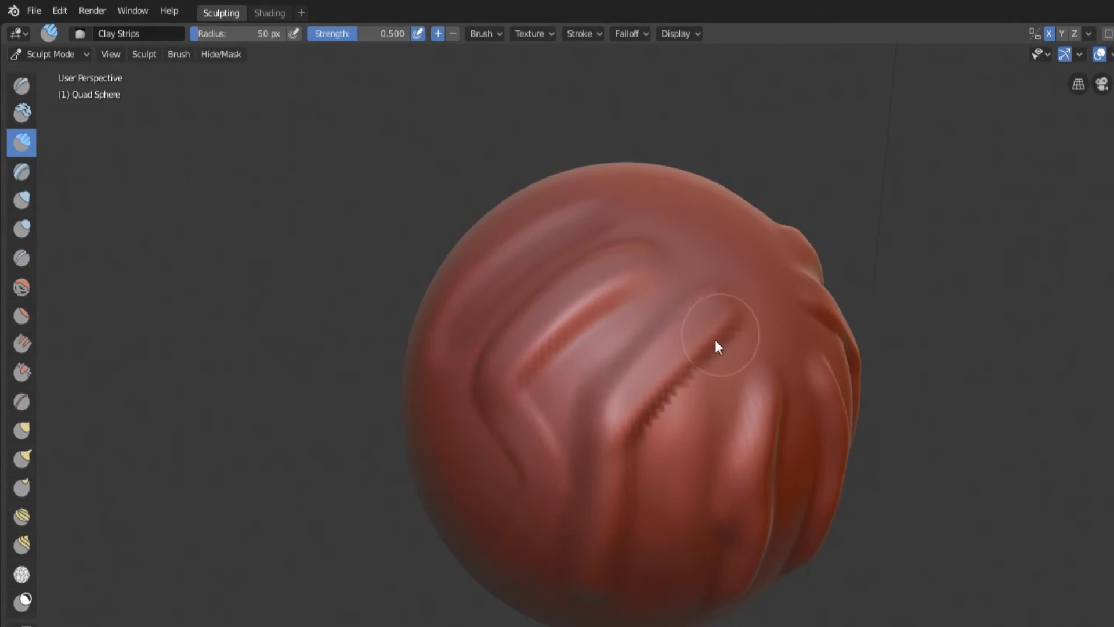
Undo the serrated clay-strip strokes and view the sphere from above.
key(ctrl+z)
key(ctrl+z)
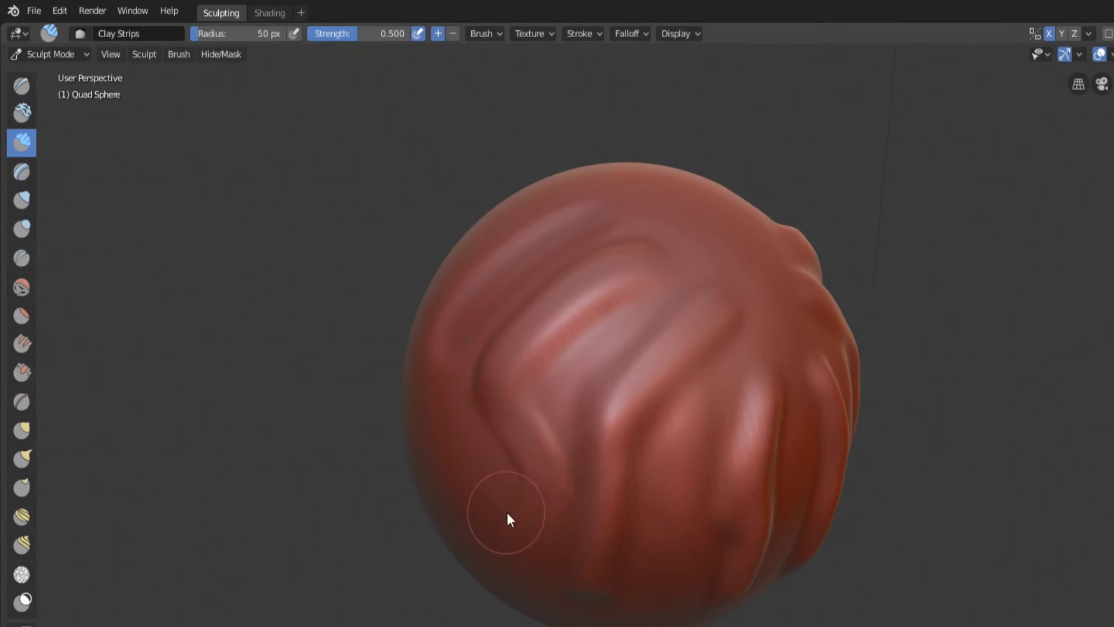
mouse_move(507, 512)
middle_down()
mouse_move(594, 513)
mouse_move(649, 495)
middle_up()
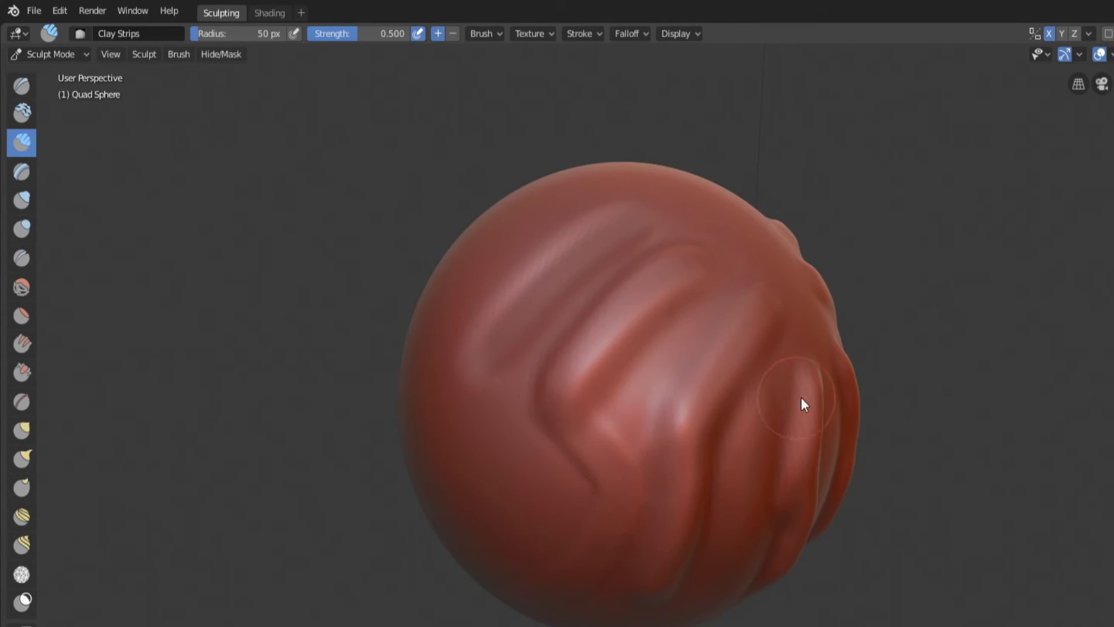
middle_drag(784, 458, 540, 55)
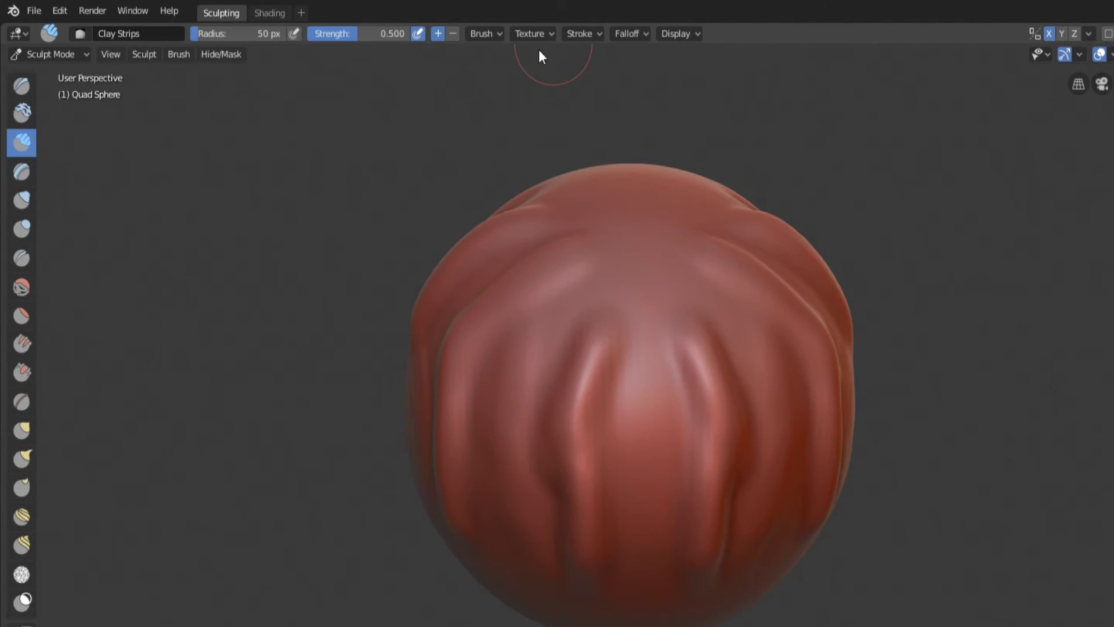